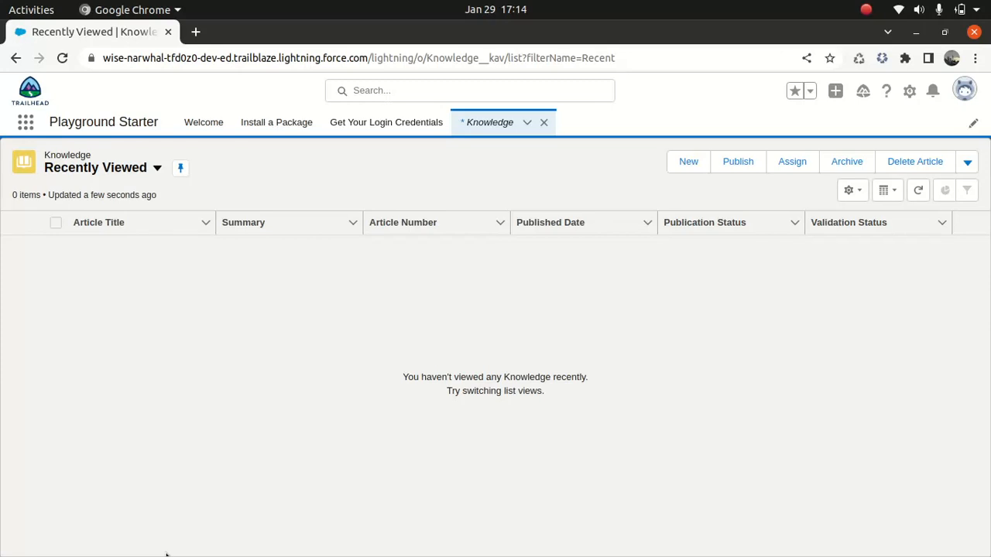
Search the available apps and items for "know" and close the search.
left_click(25, 122)
type("know")
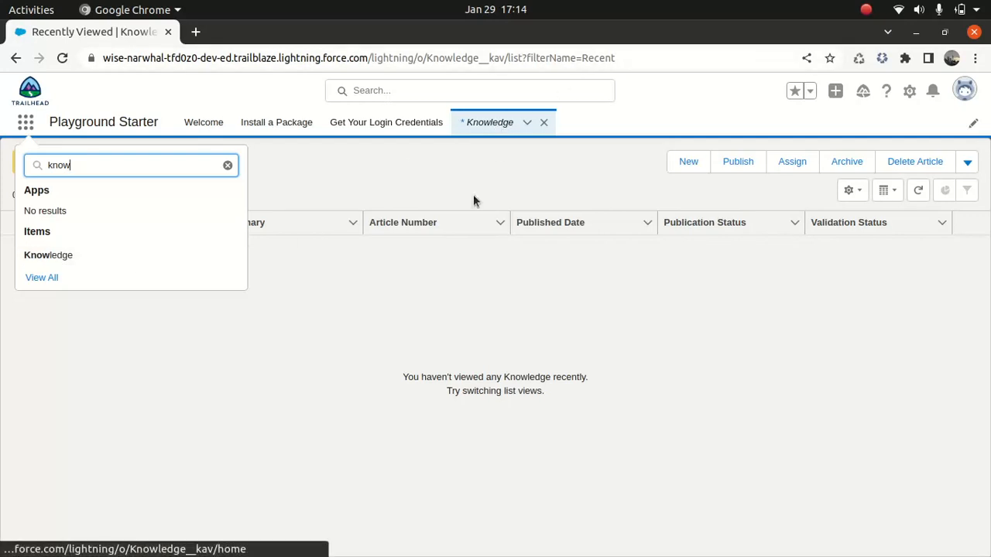
left_click(432, 300)
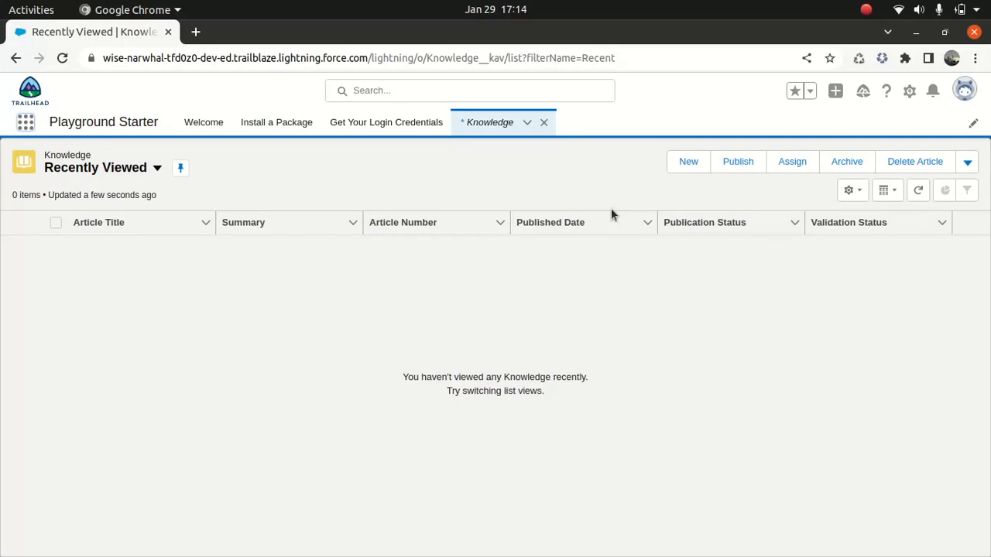
Create a new FAQ knowledge article titled "Simple Faq article" with the URL name Simple-Faq-article.
left_click(687, 162)
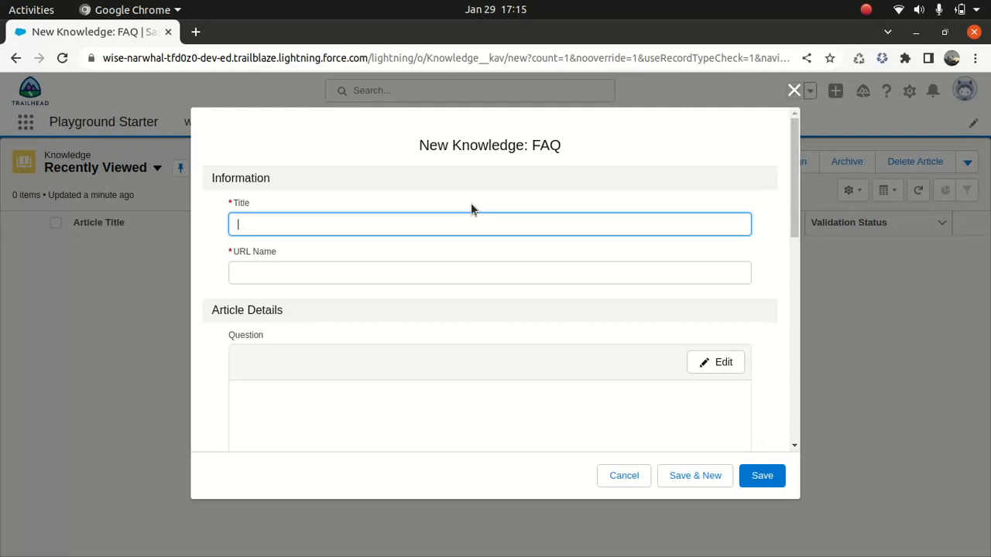
type("Simple Faq article")
key("Tab")
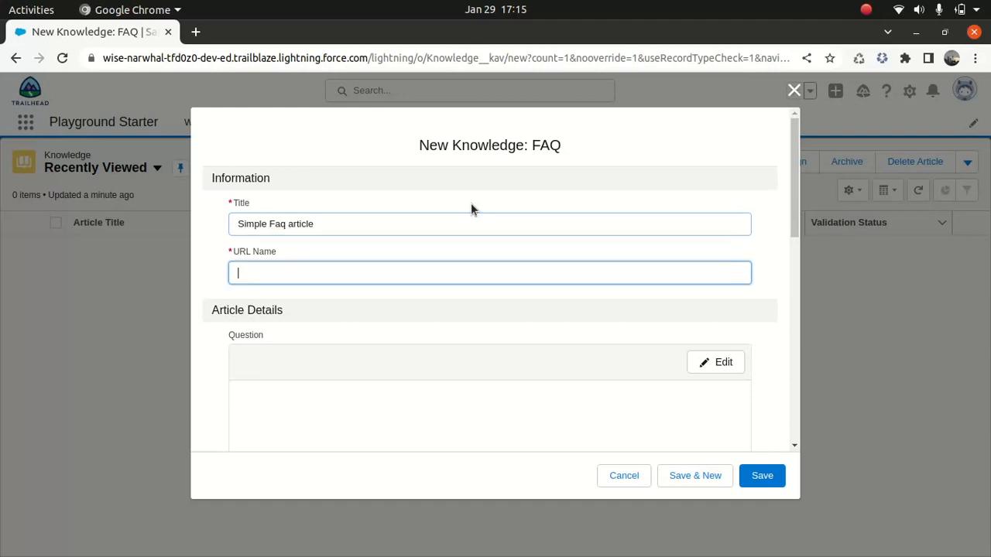
Enter "Do you need a licence to install solar plane for your DIY" as the article's question.
left_click(724, 364)
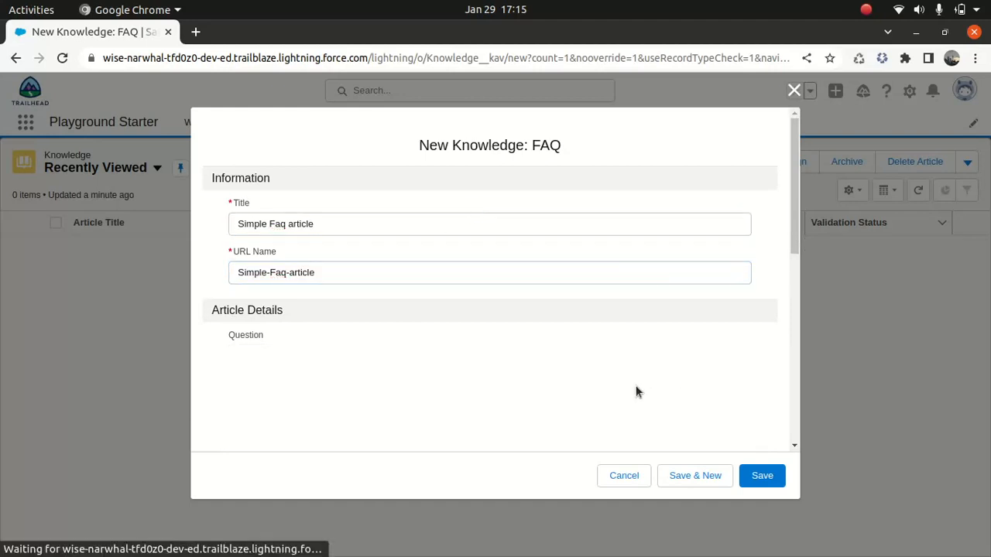
left_click_drag(794, 237, 788, 247)
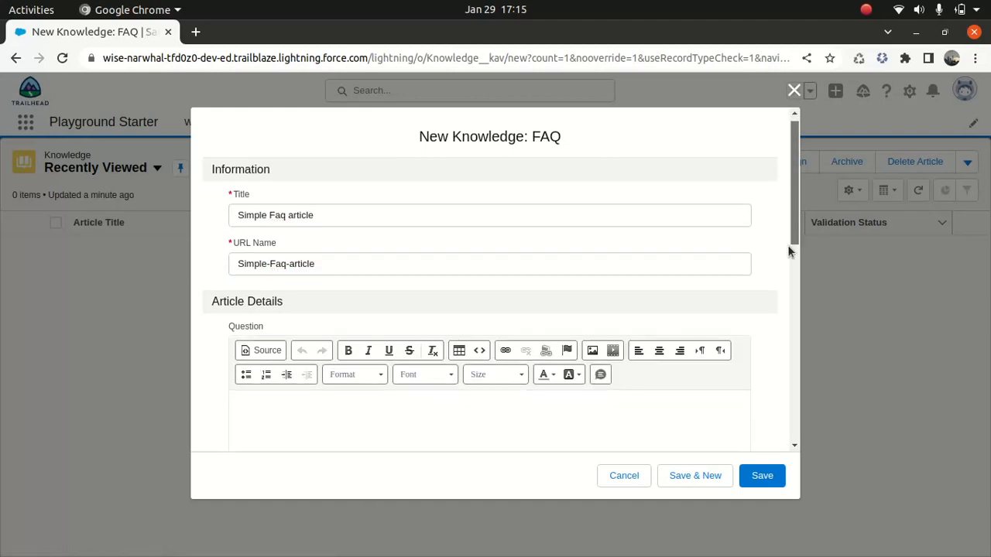
scroll(699, 302, "down", 2)
left_click(410, 349)
type("Do you need a ")
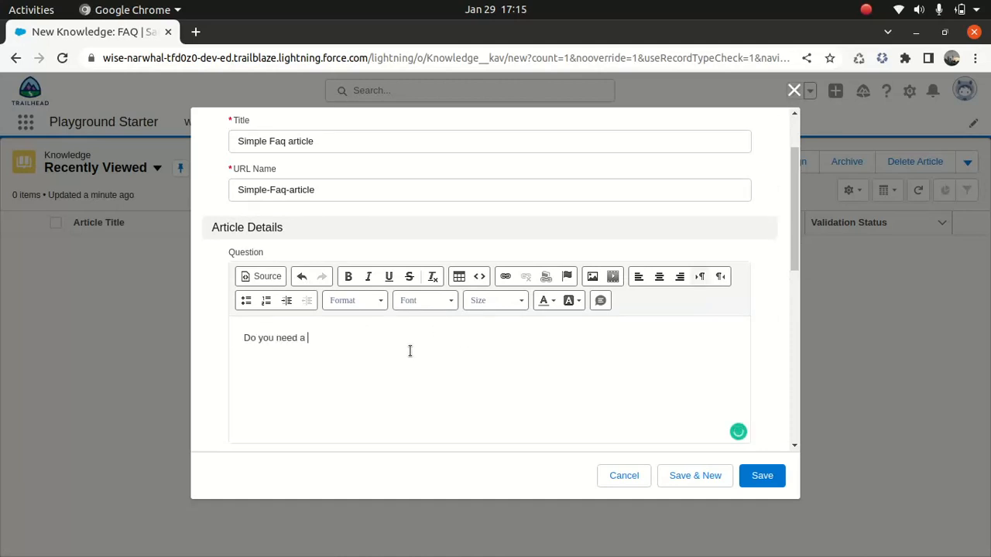
type("licence to install solar plane for your DIY")
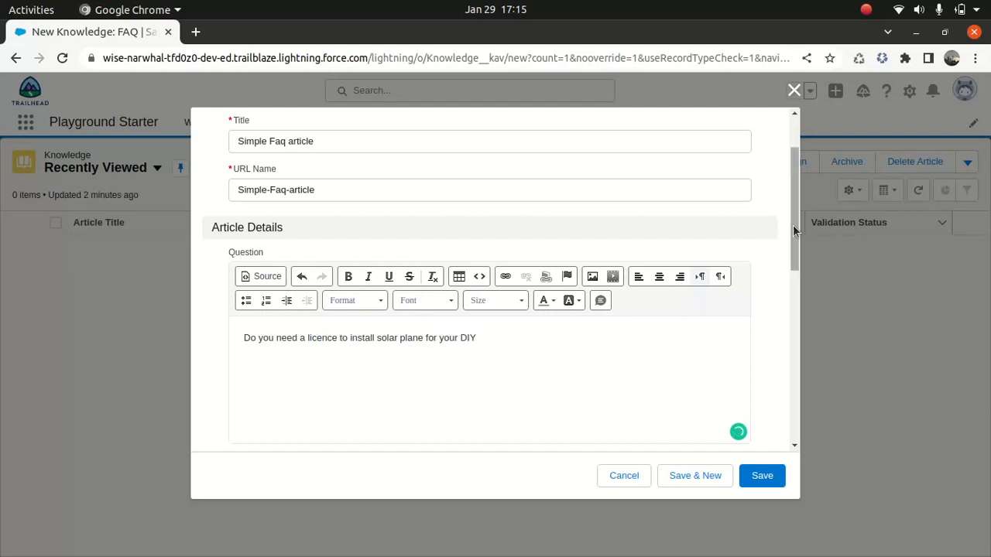
Enter "No" as the article's answer and save the new article.
left_click_drag(793, 224, 778, 321)
left_click(720, 251)
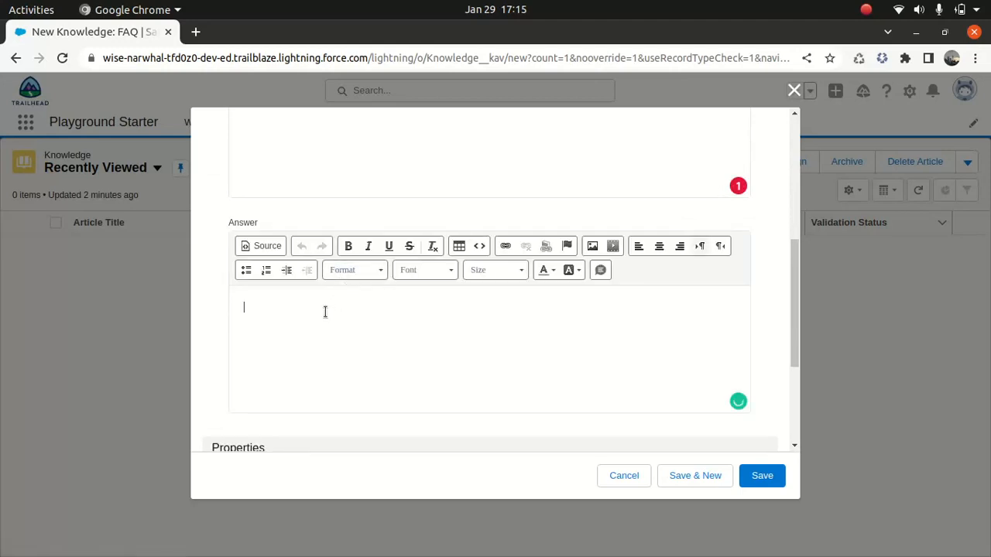
type("no")
key("BackSpace")
key("BackSpace")
type("No")
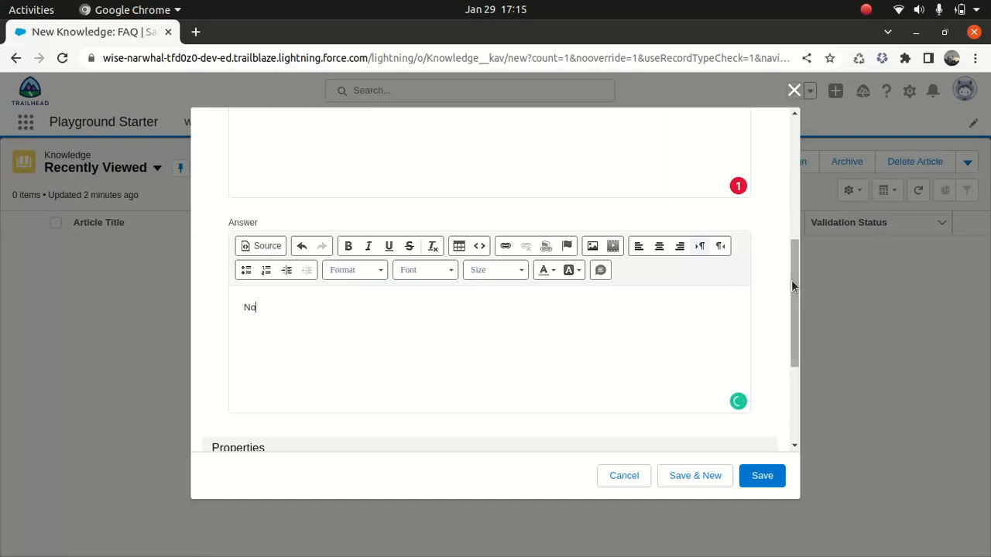
left_click_drag(791, 279, 781, 164)
scroll(765, 299, "down", 5)
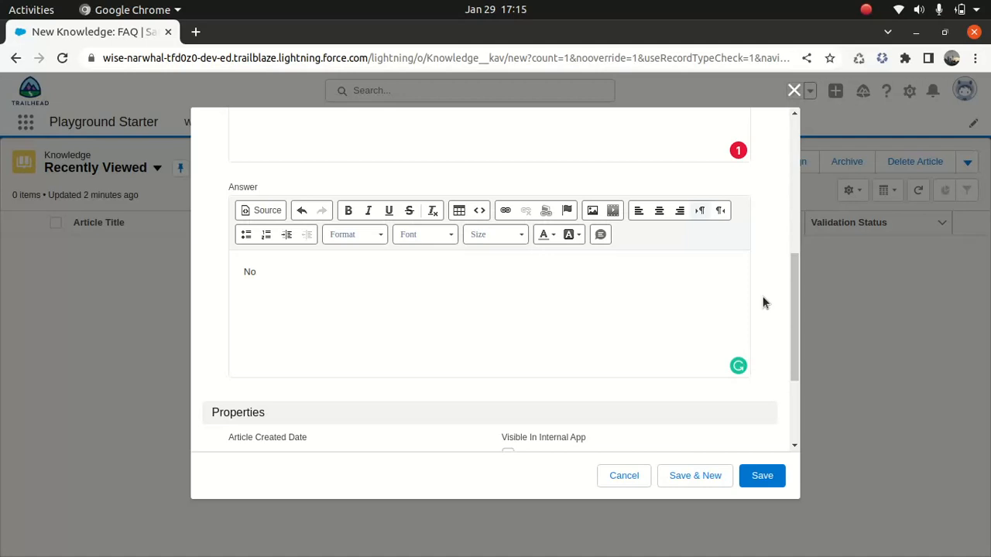
left_click(771, 478)
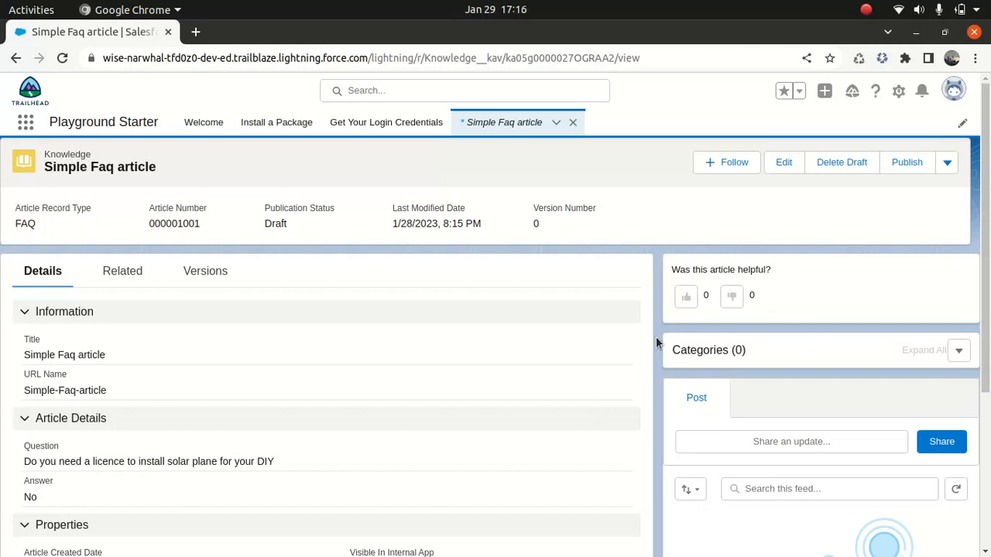
Assign the article only to the FAQ category under Knowledge Base and save the category selection.
left_click_drag(671, 352, 751, 350)
left_click(751, 350)
left_click(957, 353)
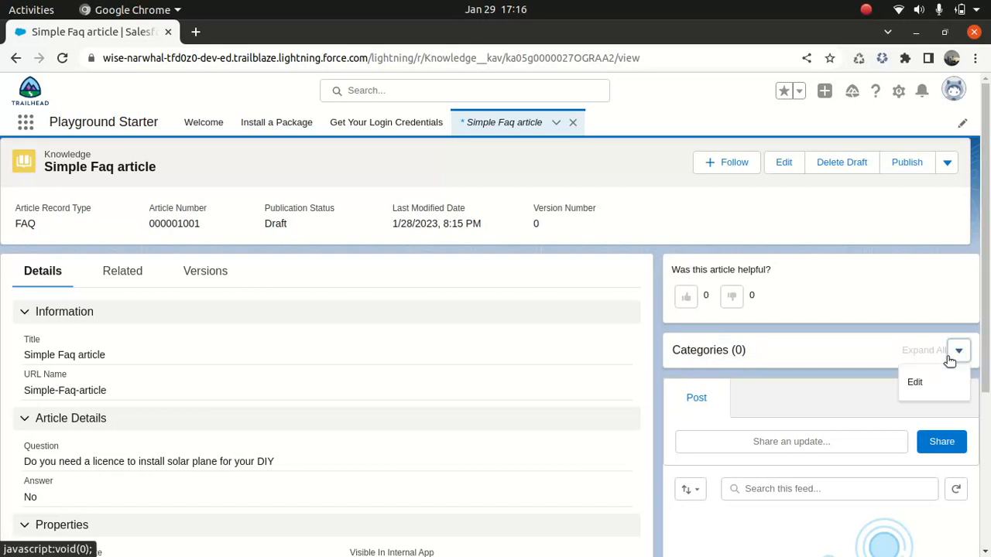
left_click(916, 382)
left_click(291, 267)
left_click(295, 266)
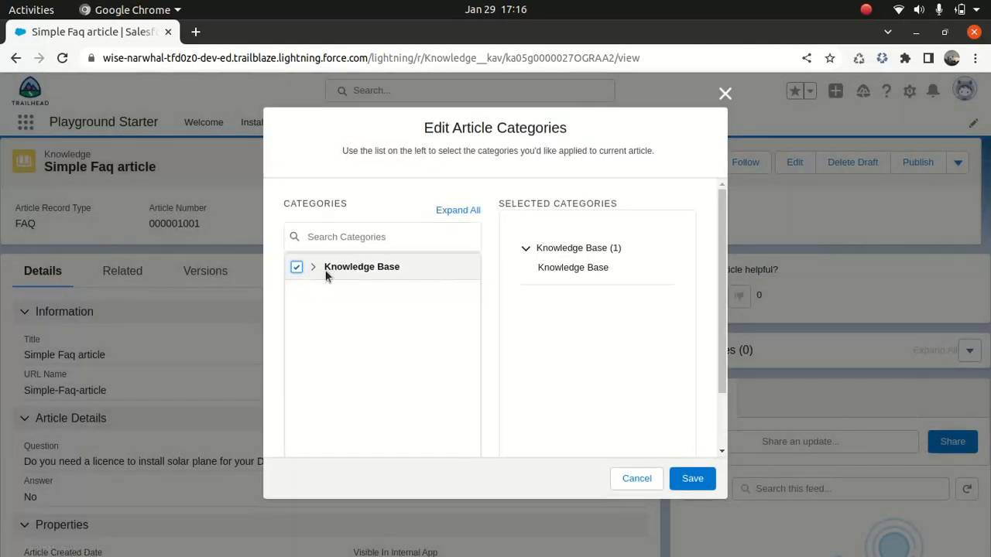
left_click(314, 267)
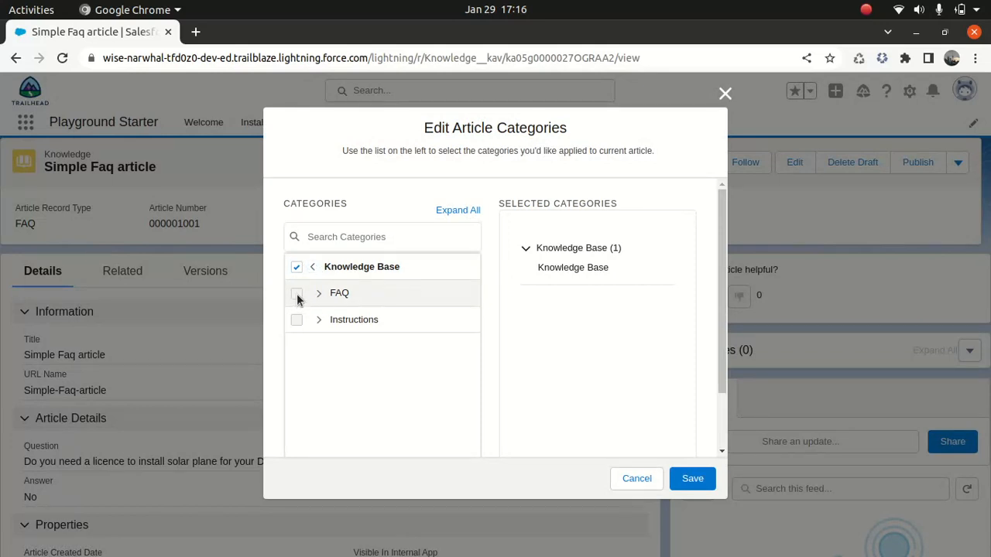
left_click(297, 268)
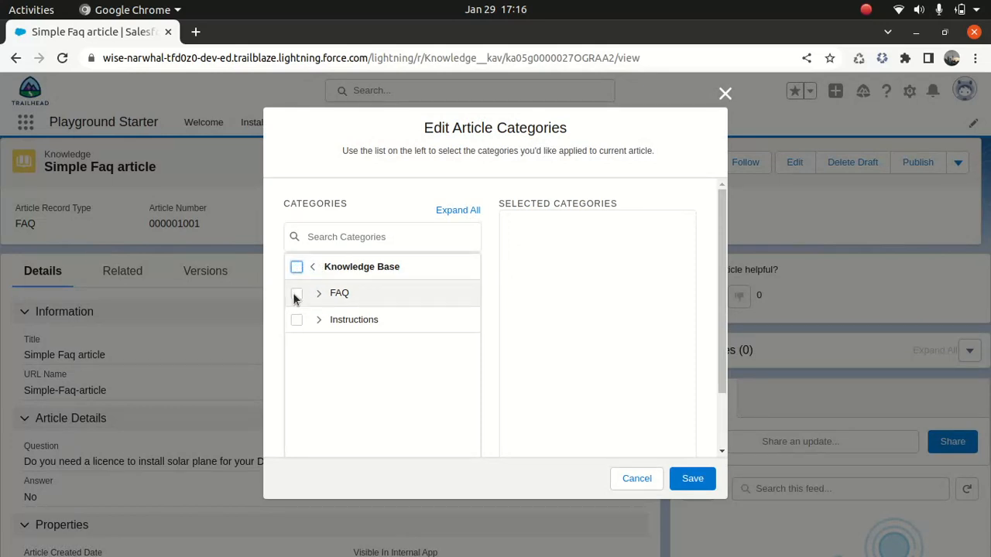
left_click(296, 295)
left_click(295, 295)
left_click(295, 295)
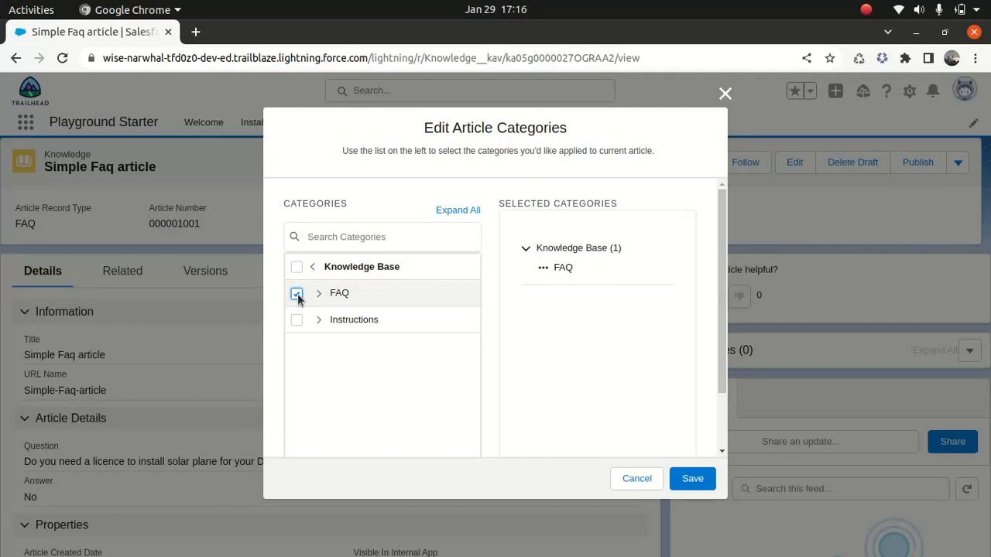
left_click(686, 481)
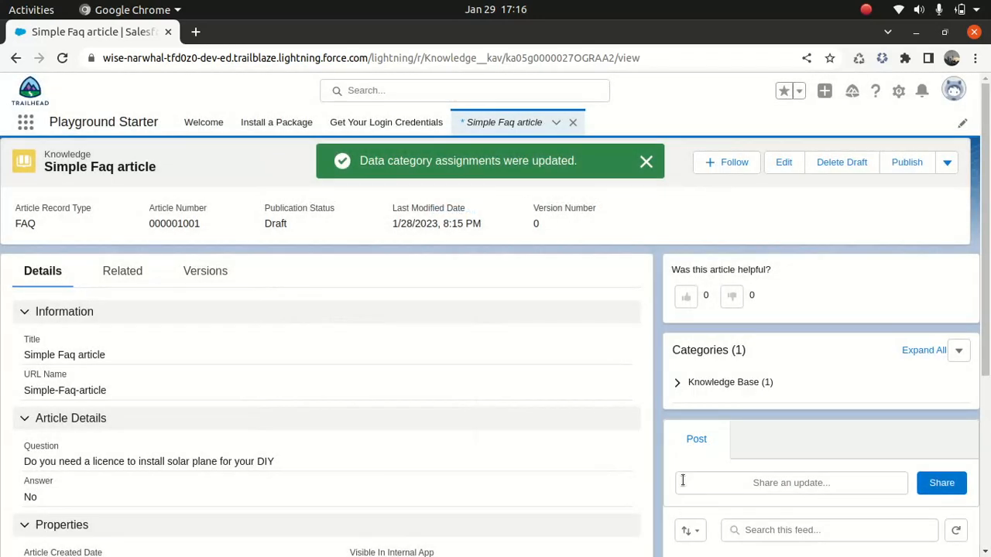
left_click(677, 382)
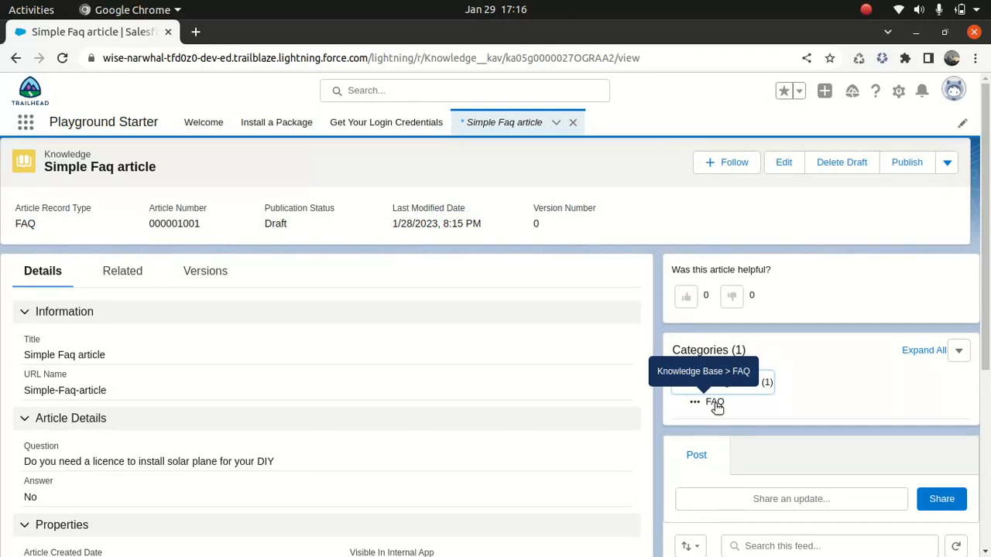
Publish the article with the Publish Now option and open version 1 from its version list.
left_click(907, 163)
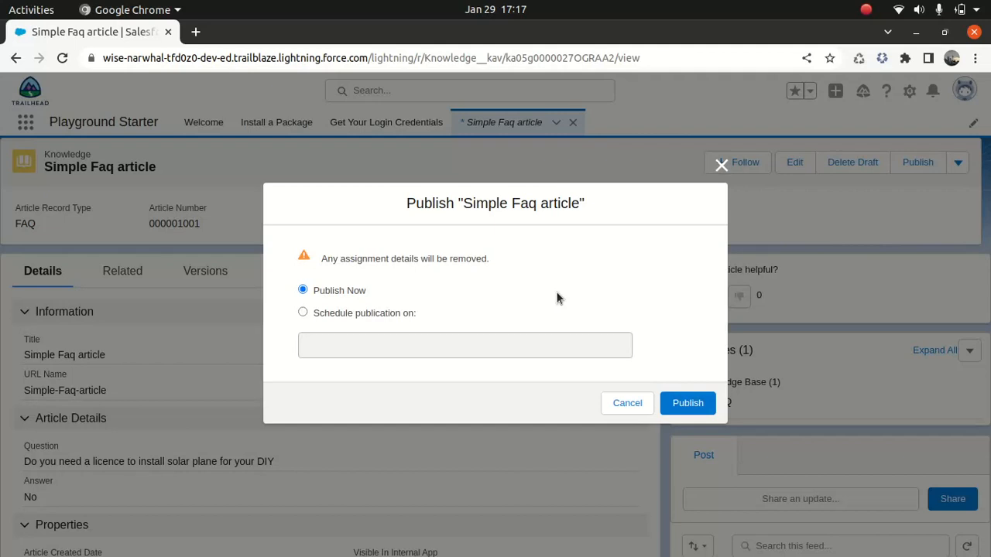
left_click(691, 402)
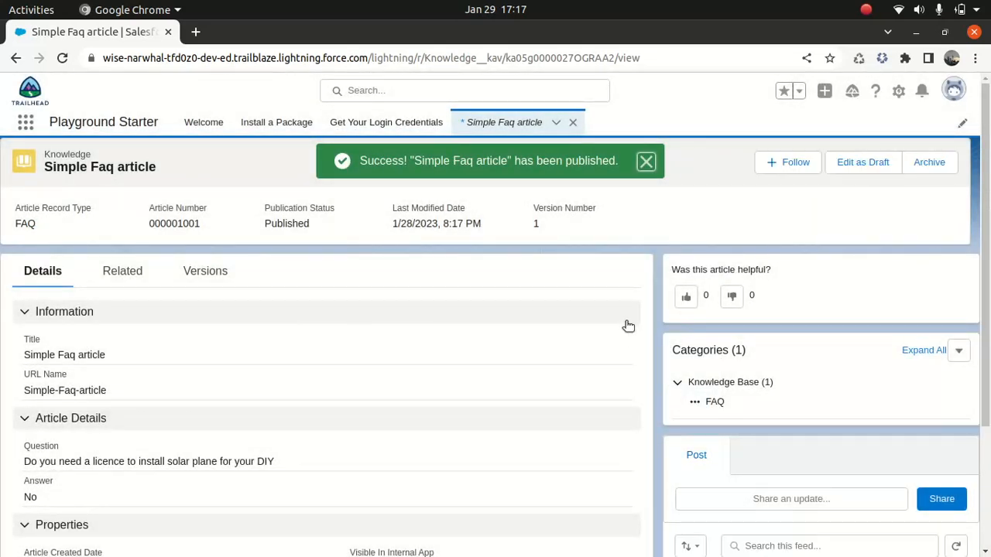
left_click(220, 270)
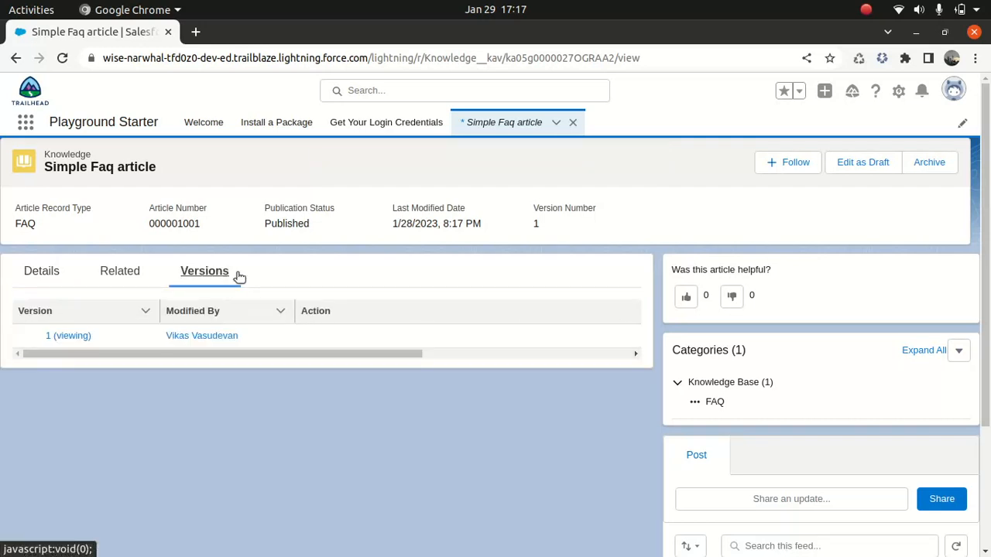
left_click(68, 336)
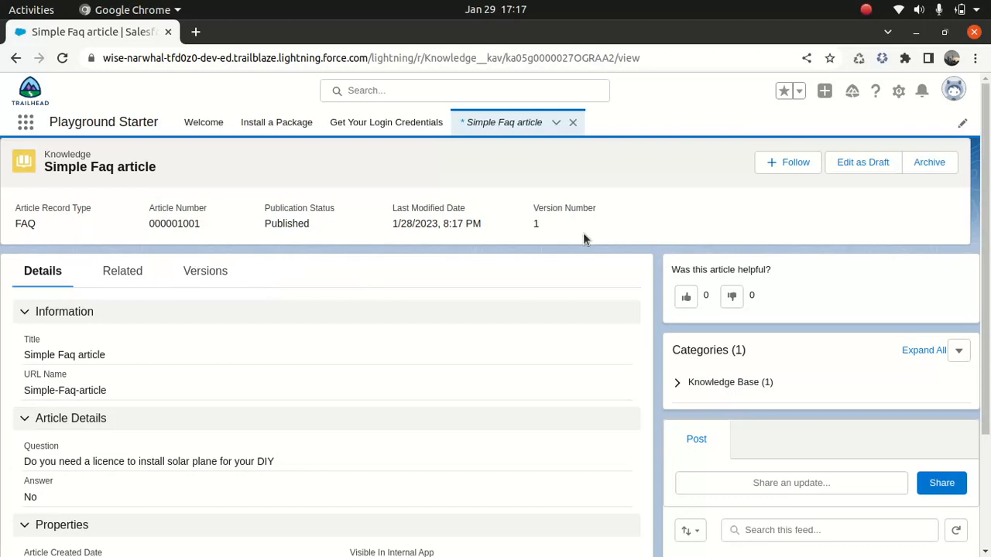
Edit the published article as a draft and change its answer to "Yes".
left_click(871, 167)
left_click(678, 343)
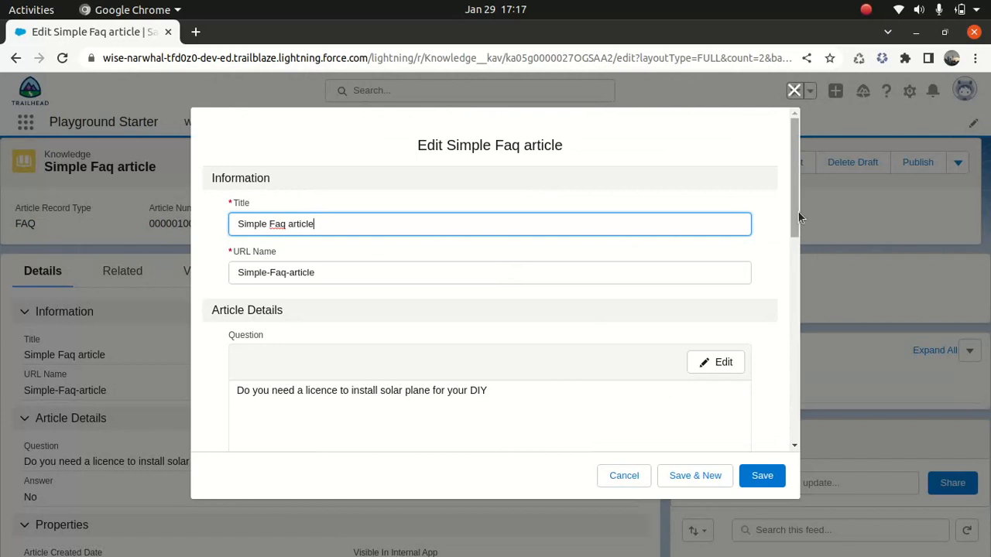
left_click_drag(795, 213, 795, 251)
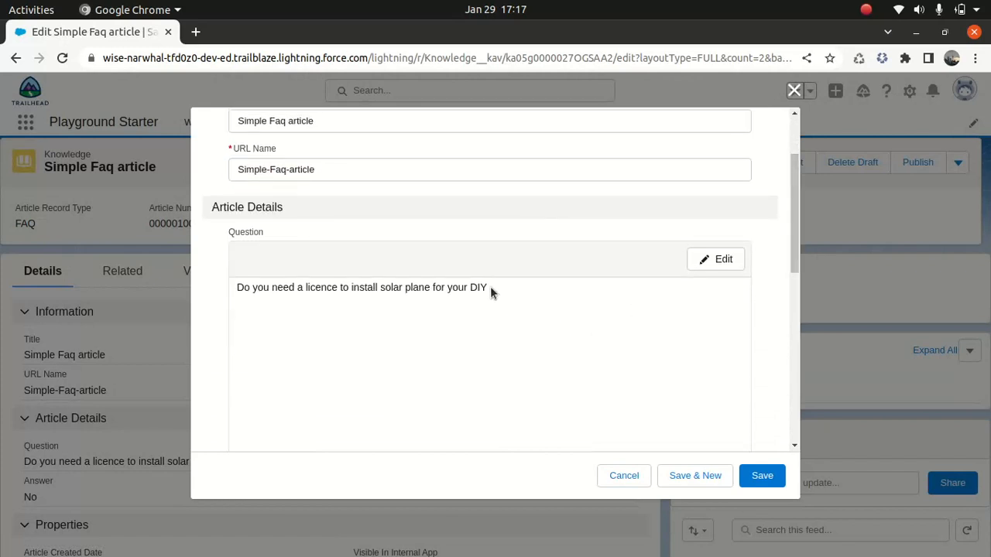
left_click(717, 261)
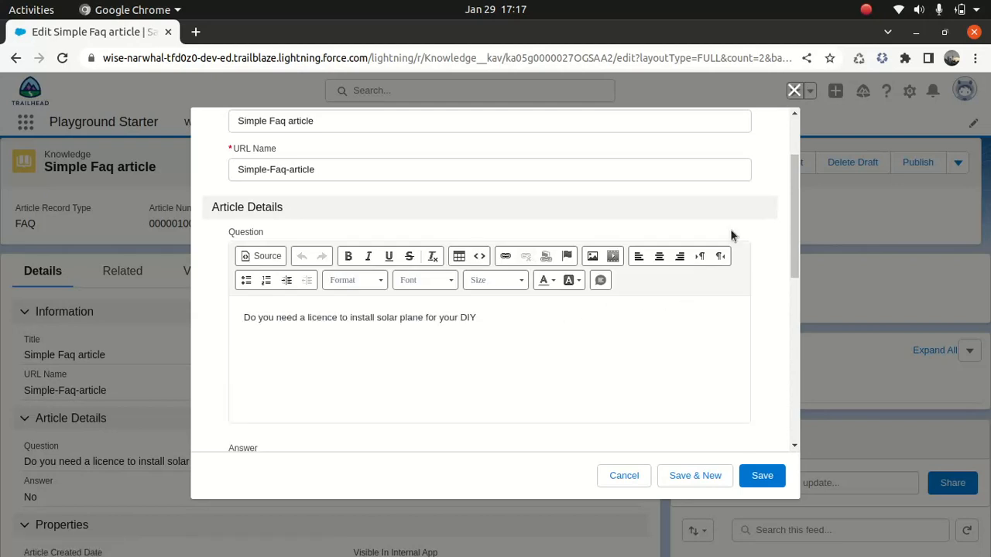
left_click_drag(790, 233, 386, 308)
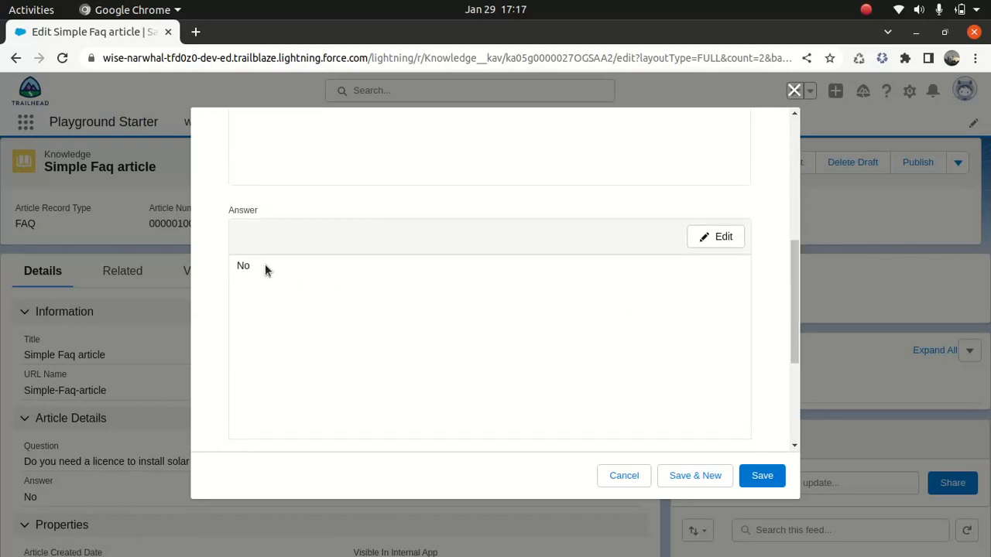
left_click(701, 236)
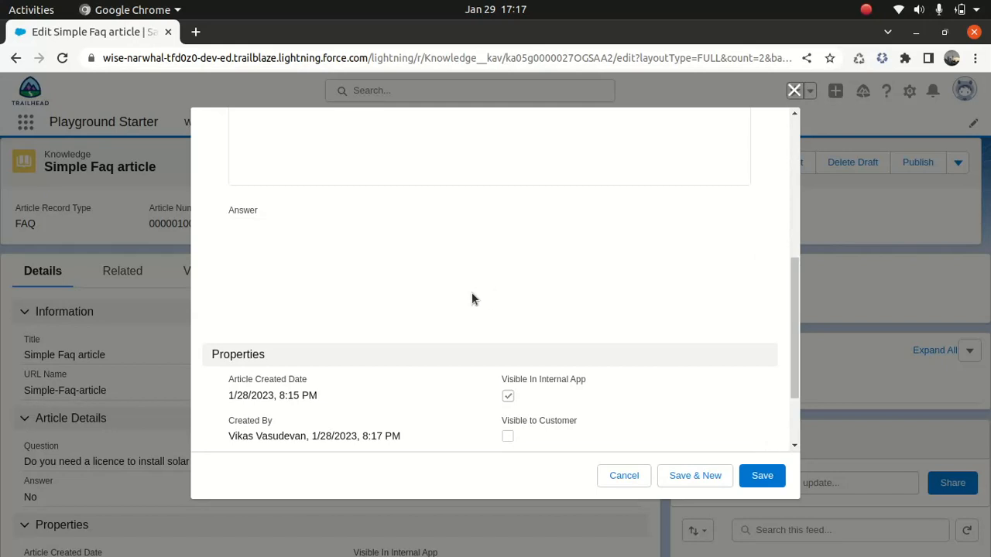
left_click(266, 299)
key("BackSpace")
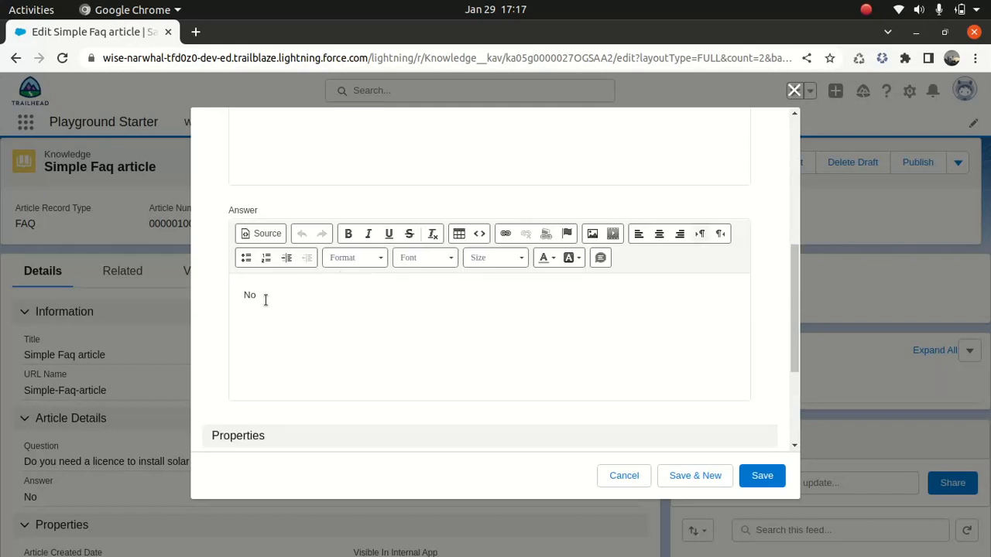
key("BackSpace")
type("Yes")
Save the revised draft of the FAQ article and publish it.
left_click(772, 475)
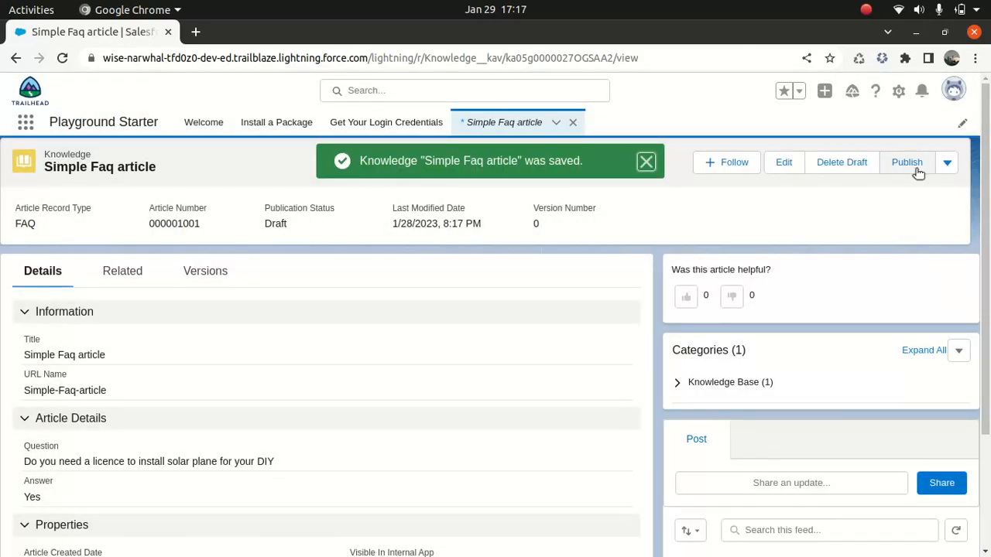
left_click(907, 164)
left_click(685, 408)
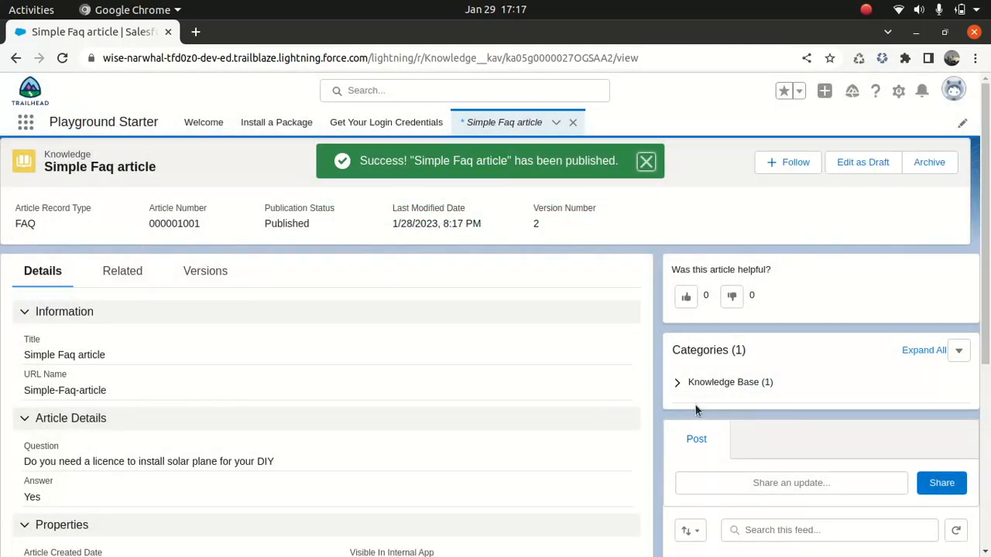
Review the article's version list and details, and select version 1 among the versions.
left_click(191, 269)
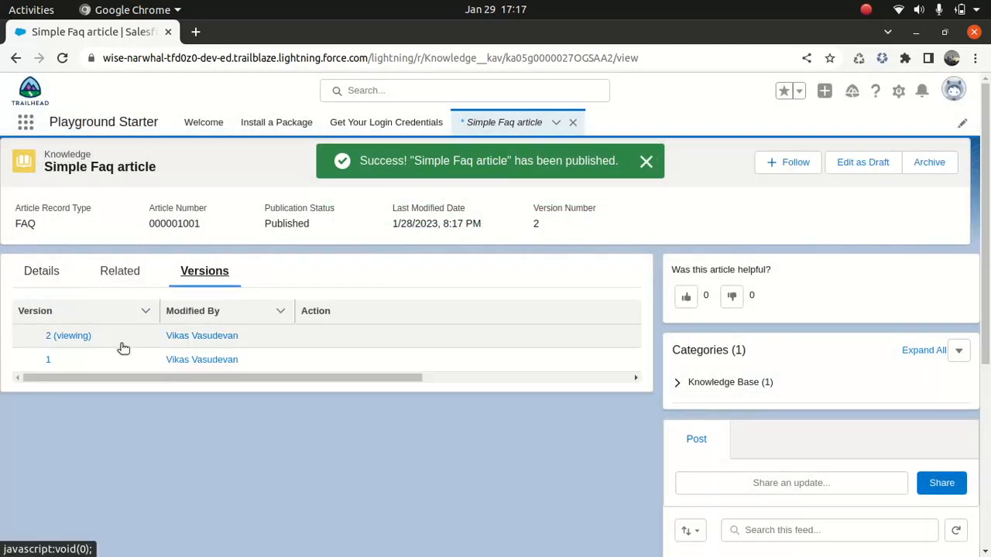
left_click(53, 274)
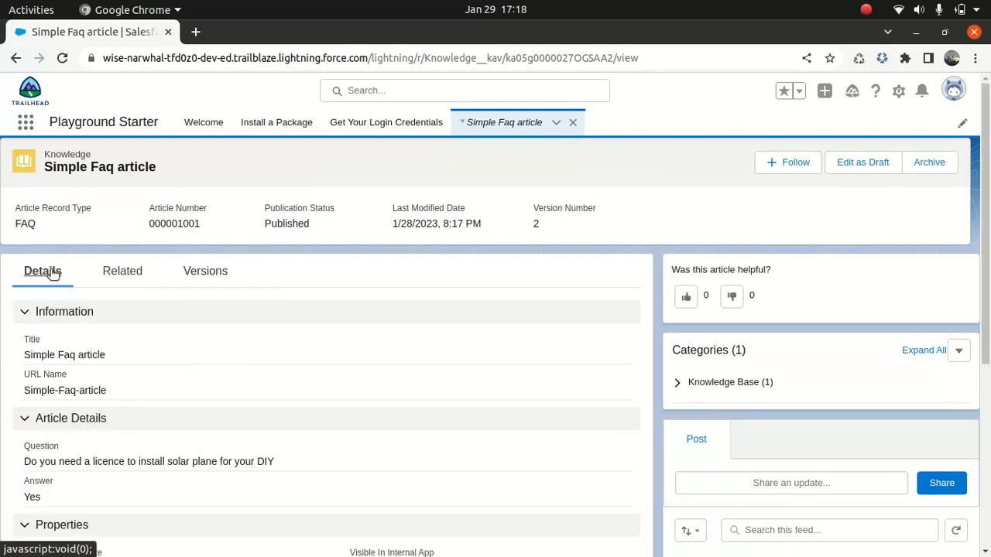
left_click(197, 275)
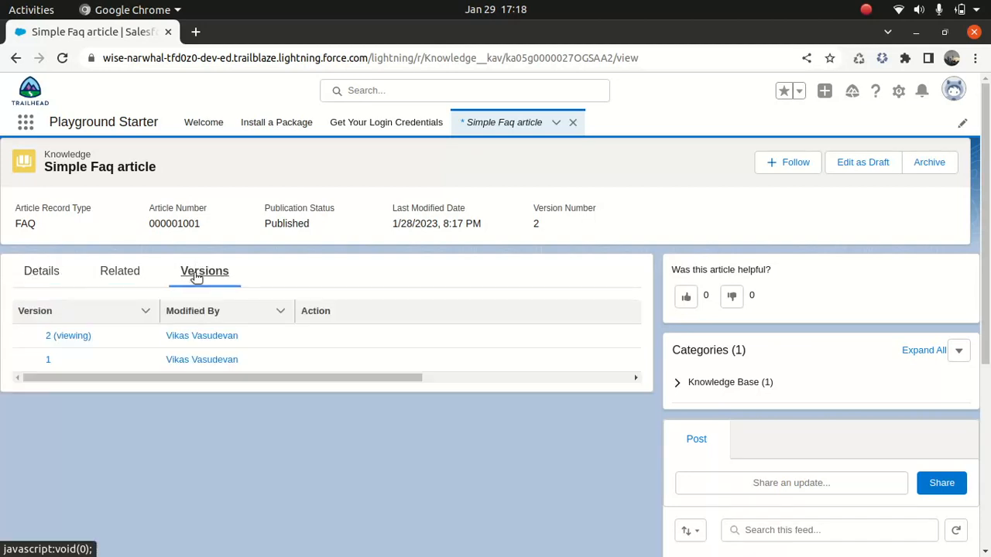
left_click(59, 360)
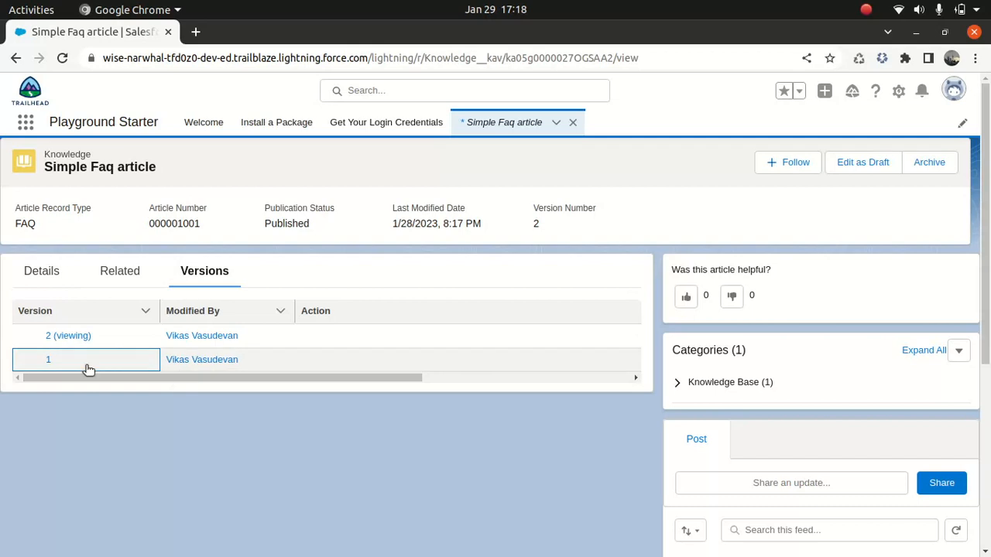
Restore version 1 of the Simple Faq article as a draft and publish the restored draft.
left_click(48, 359)
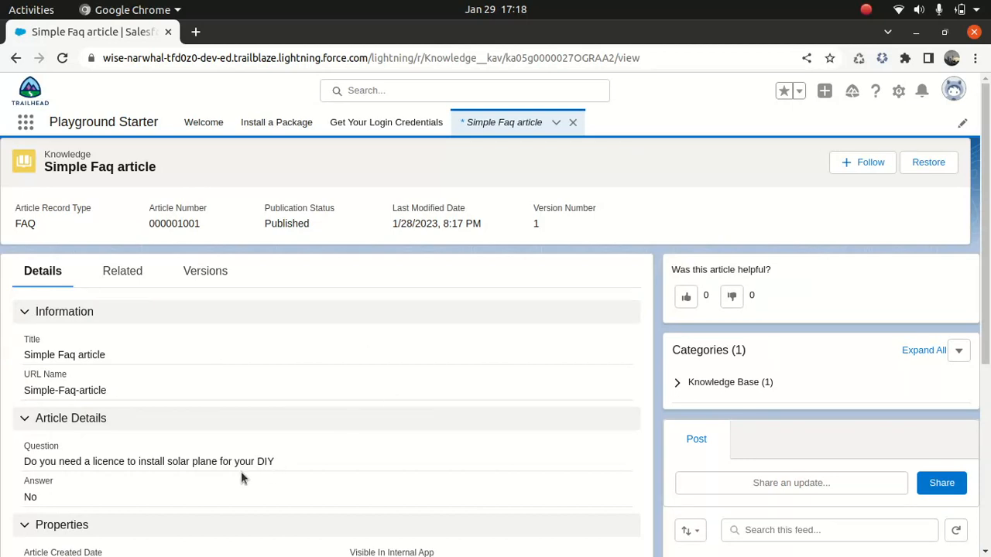
left_click(929, 162)
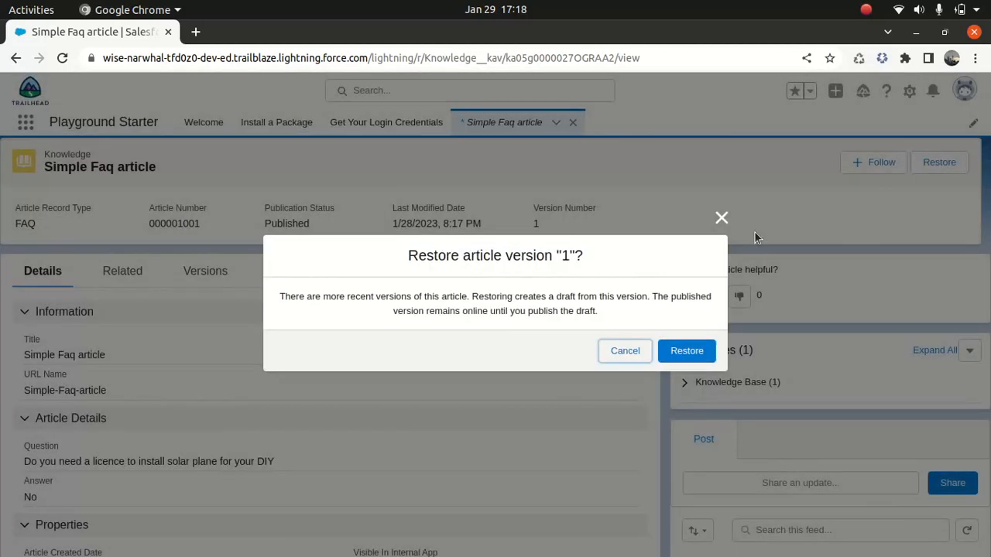
left_click(687, 351)
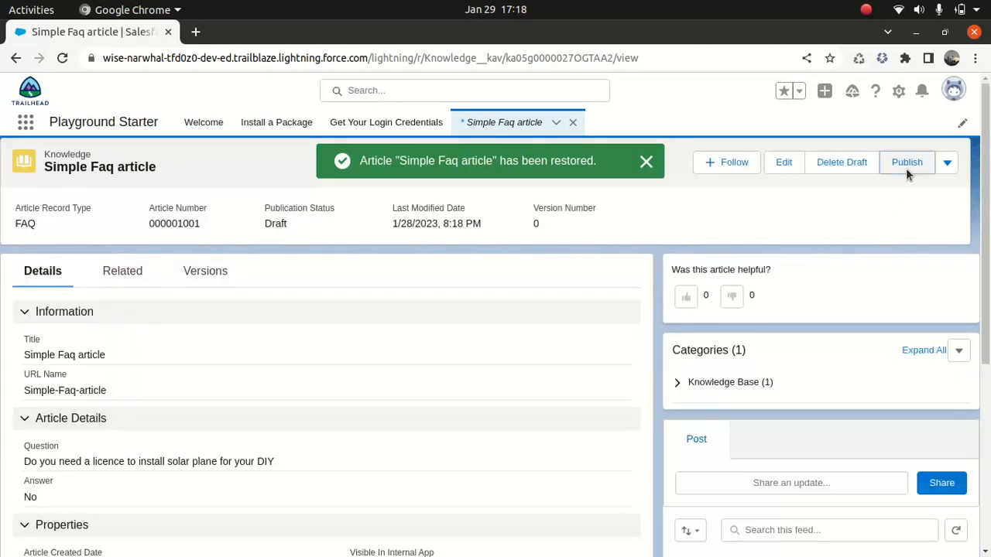
left_click(906, 168)
left_click(694, 408)
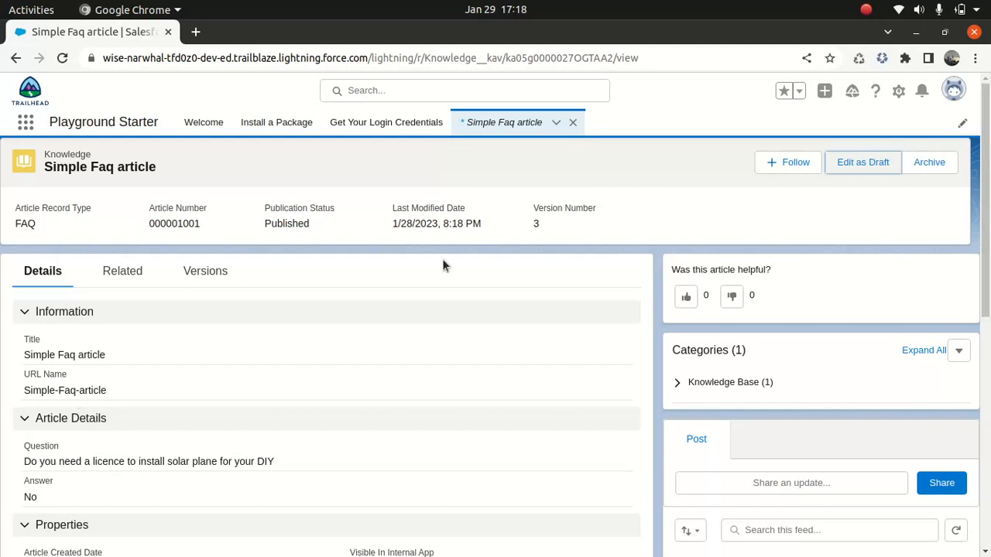
Find the Knowledge item by searching for "know" and show its Published Articles list view.
left_click(26, 124)
type("know")
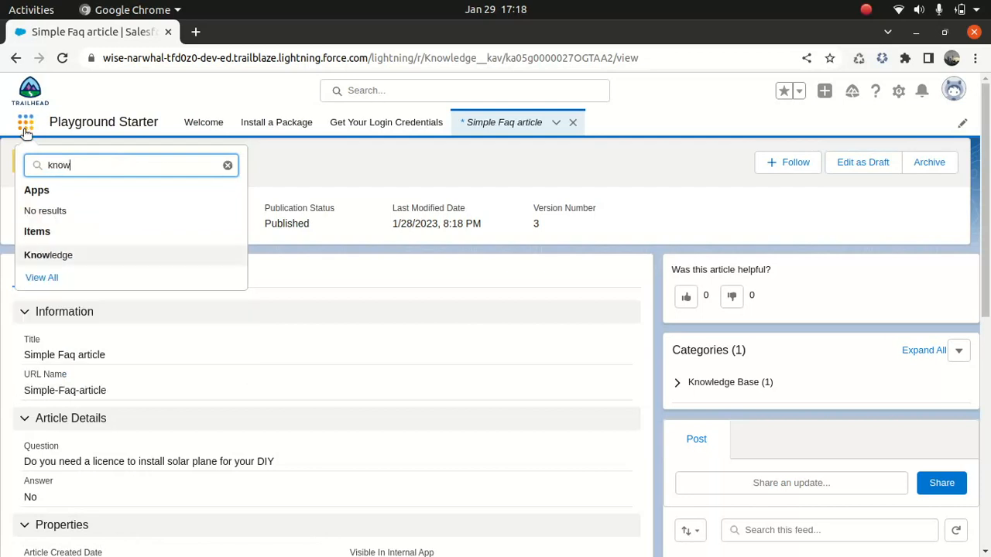
left_click(49, 256)
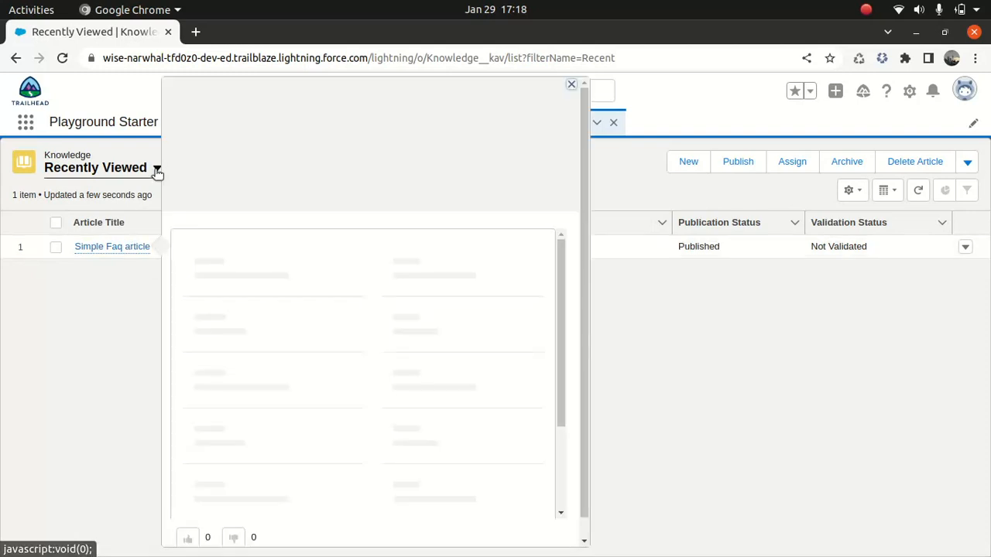
left_click(156, 170)
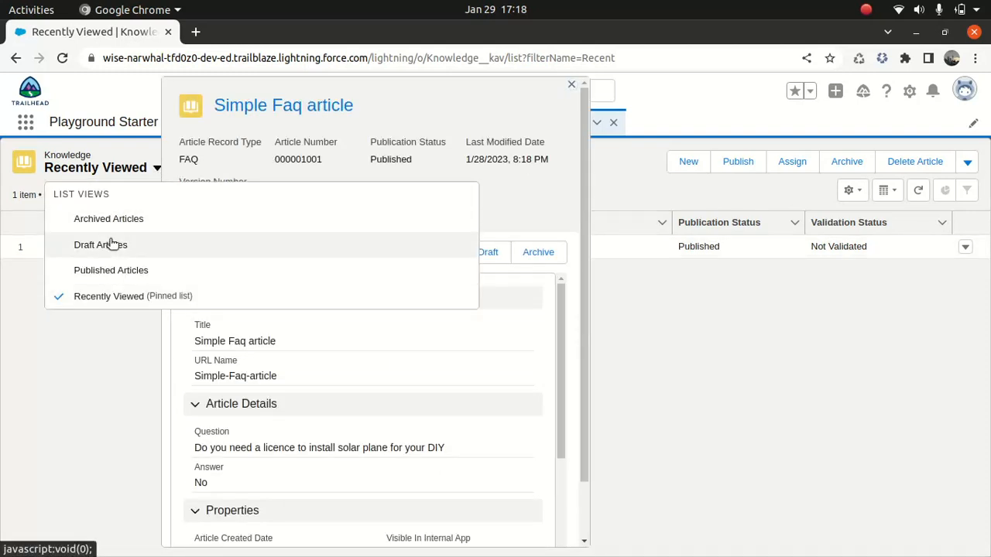
left_click(104, 271)
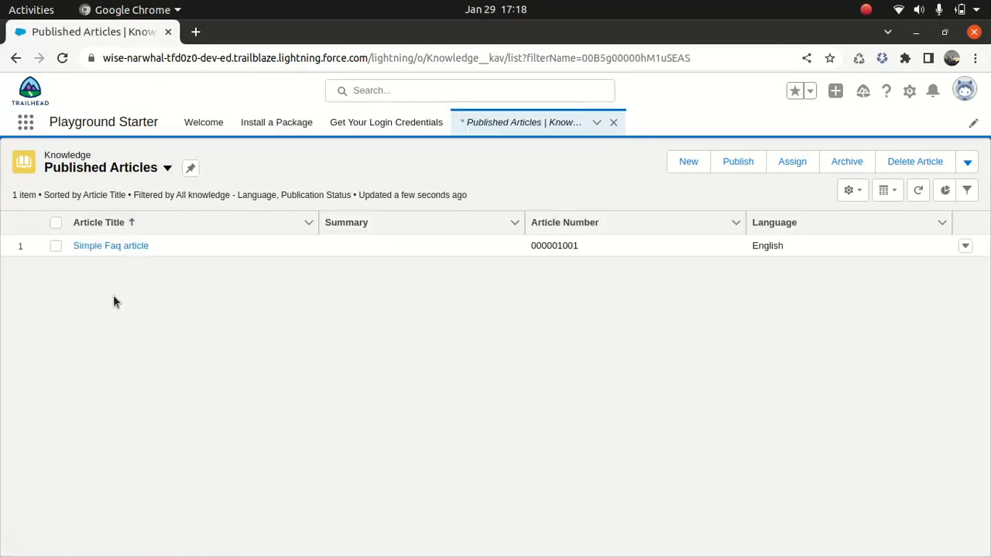